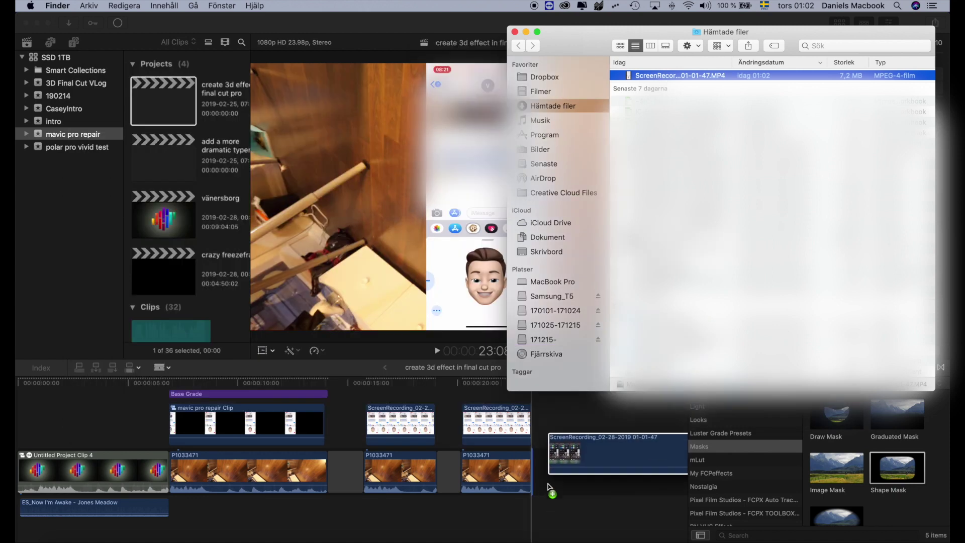
- Drag the ScreenRecording MP4 from Downloads onto the end of the primary storyline
{"action": "left_click_drag", "start_coordinate": [660, 76], "coordinate": [549, 493]}
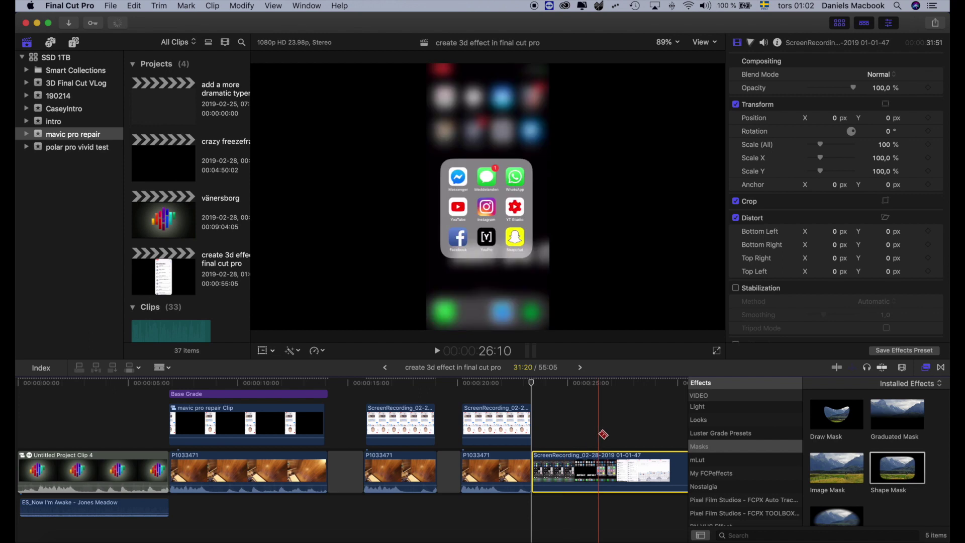
{"action": "scroll", "coordinate": [581, 436], "scroll_direction": "right", "scroll_amount": 5}
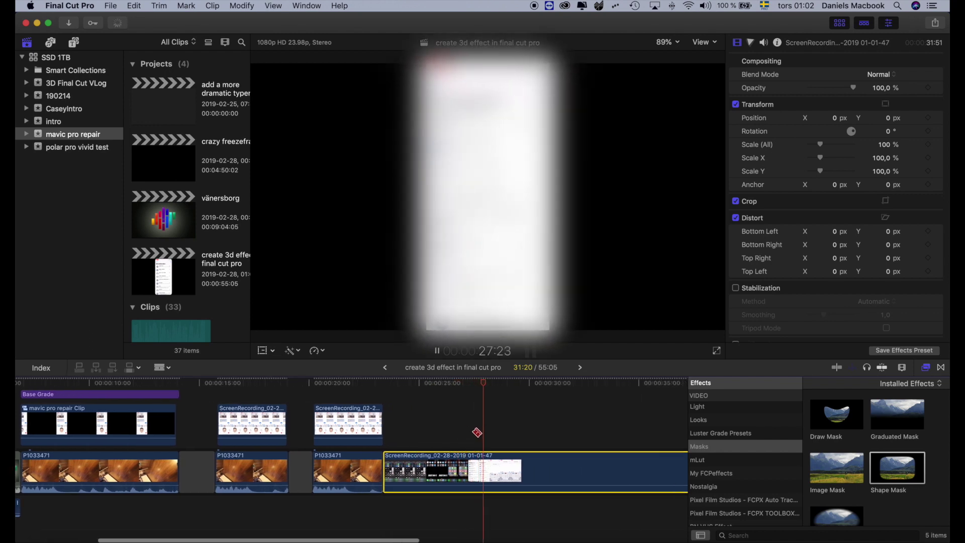
{"action": "scroll", "coordinate": [536, 430], "scroll_direction": "right", "scroll_amount": 4}
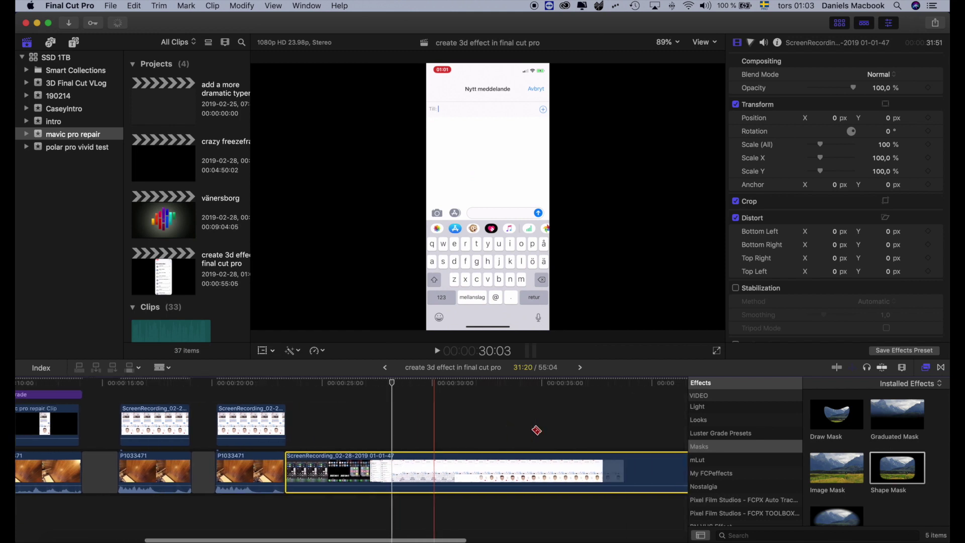
{"action": "scroll", "coordinate": [536, 431], "scroll_direction": "right", "scroll_amount": 1}
{"action": "scroll", "coordinate": [536, 430], "scroll_direction": "right", "scroll_amount": 4}
{"action": "scroll", "coordinate": [395, 439], "scroll_direction": "right", "scroll_amount": 3}
{"action": "scroll", "coordinate": [496, 422], "scroll_direction": "right", "scroll_amount": 6}
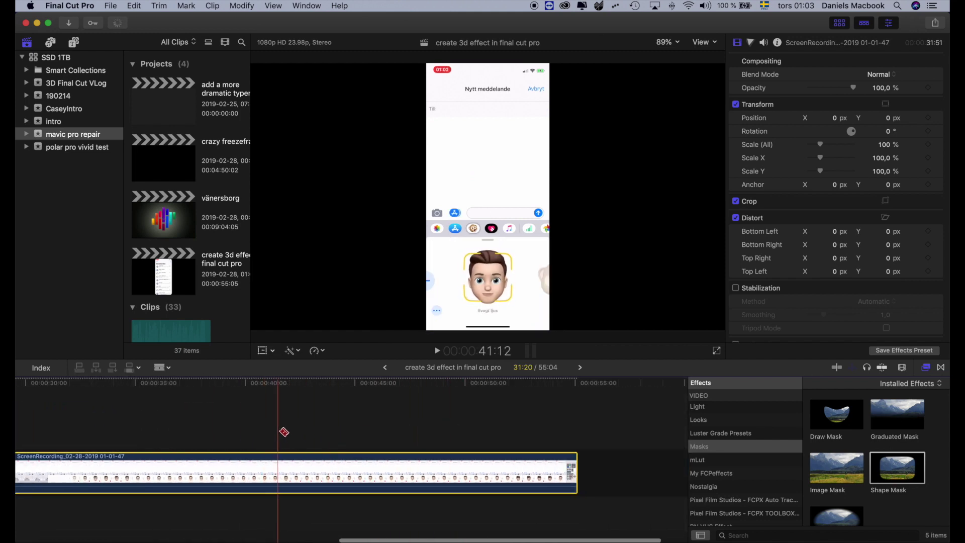
- Blade the recording where the Animoji begins and delete the opening piece
{"action": "left_click", "coordinate": [312, 463]}
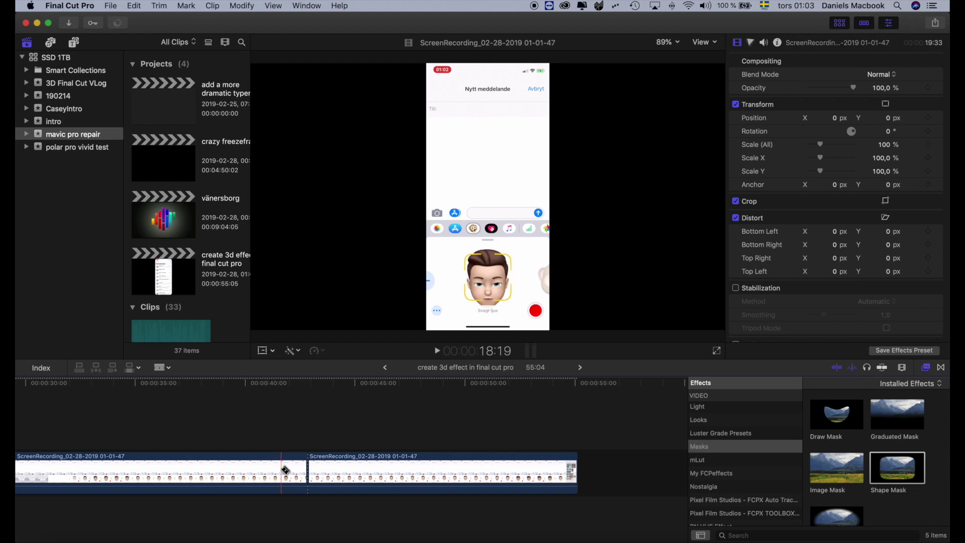
{"action": "left_click", "coordinate": [282, 472]}
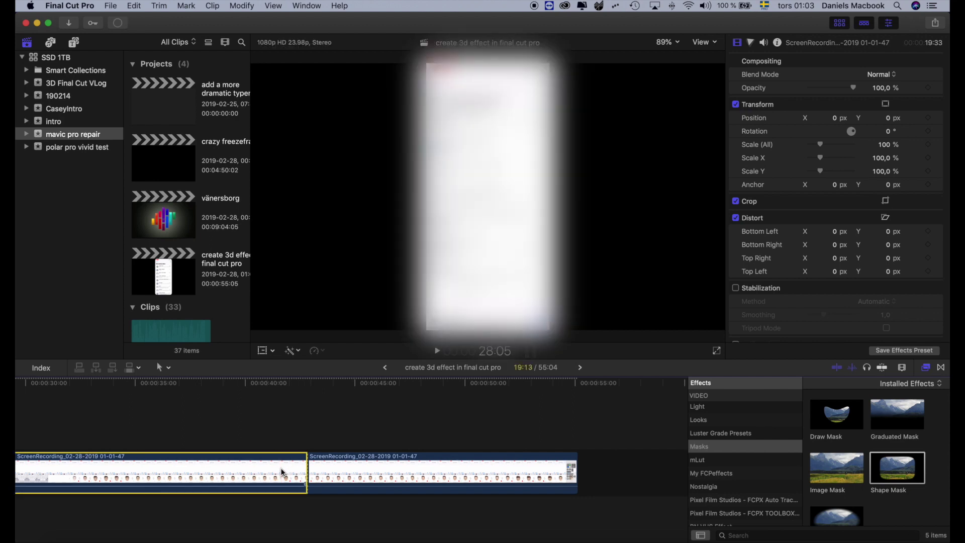
{"action": "key", "text": "Delete"}
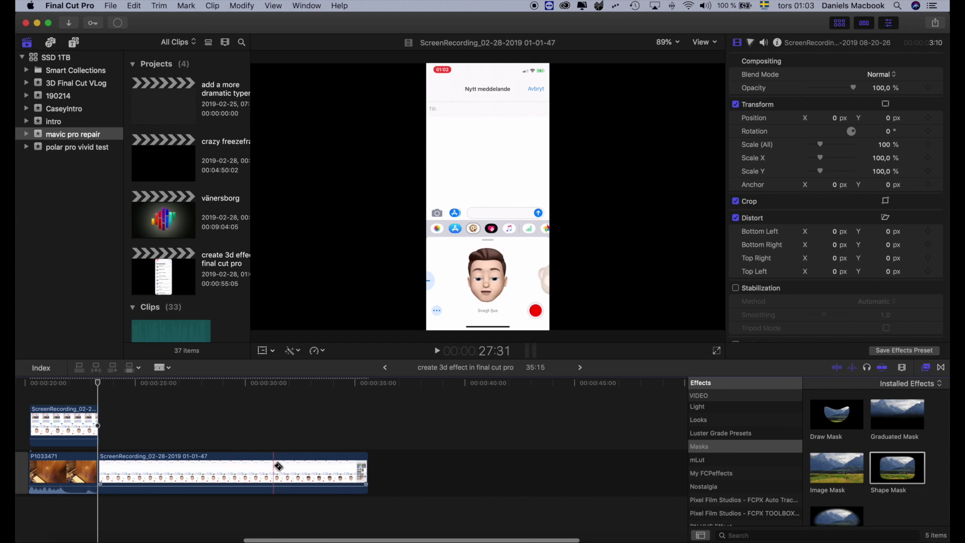
- Blade the recording near its end, delete the tail piece, and return to the Select tool
{"action": "left_click", "coordinate": [302, 471]}
{"action": "key", "text": "a"}
{"action": "left_click", "coordinate": [329, 472]}
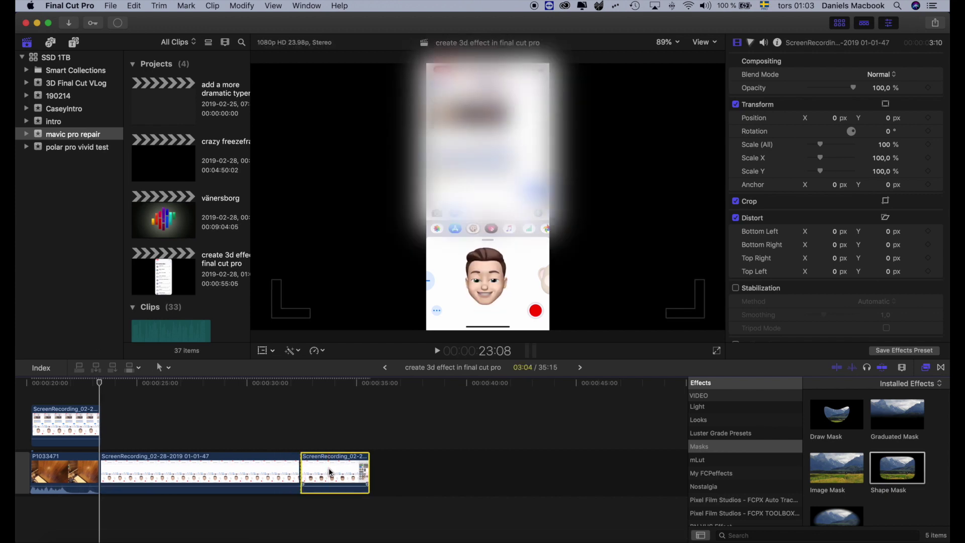
{"action": "key", "text": "Delete"}
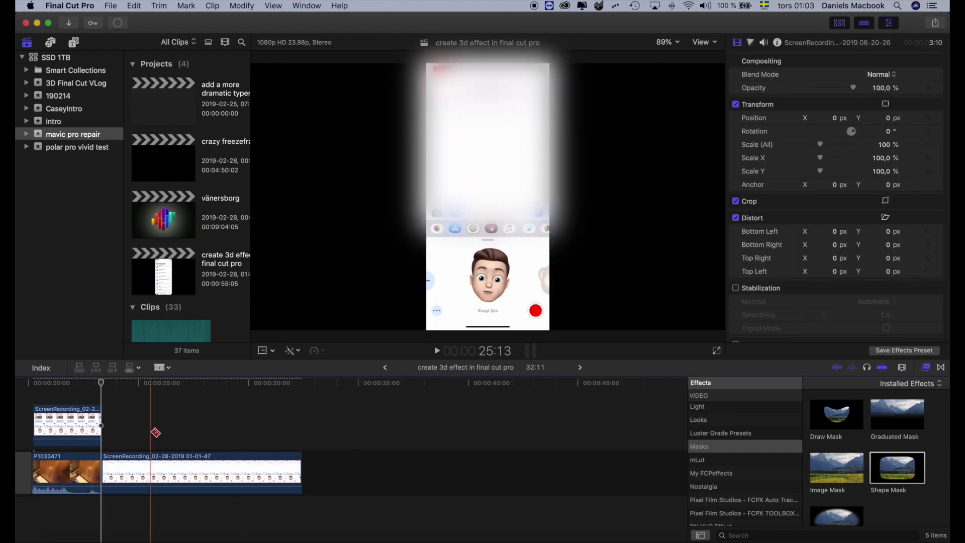
{"action": "scroll", "coordinate": [185, 470], "scroll_direction": "left", "scroll_amount": 5}
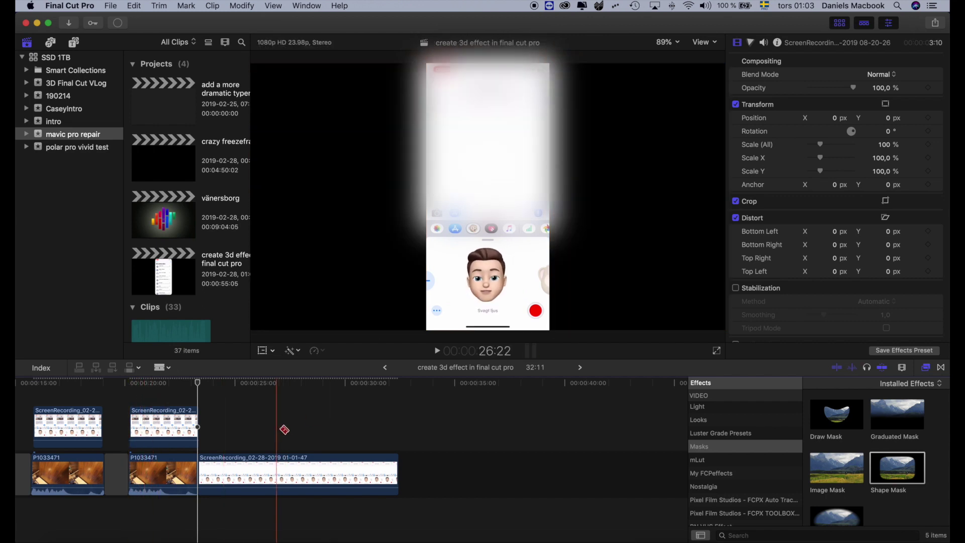
{"action": "key", "text": "a"}
- Lift the recording above the drone footage, trim it to the playhead, and apply a Shape Mask
{"action": "left_click_drag", "start_coordinate": [260, 465], "coordinate": [192, 423]}
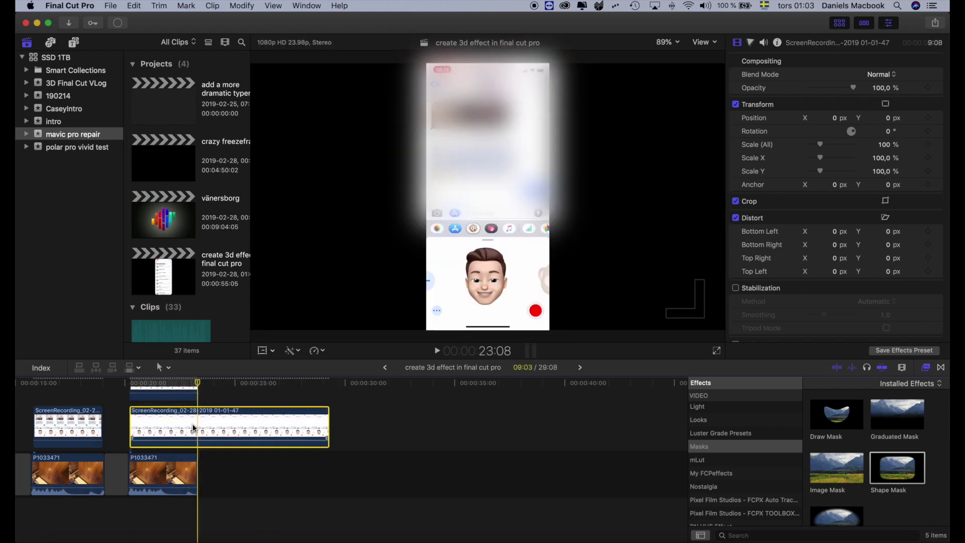
{"action": "key", "text": "alt+]"}
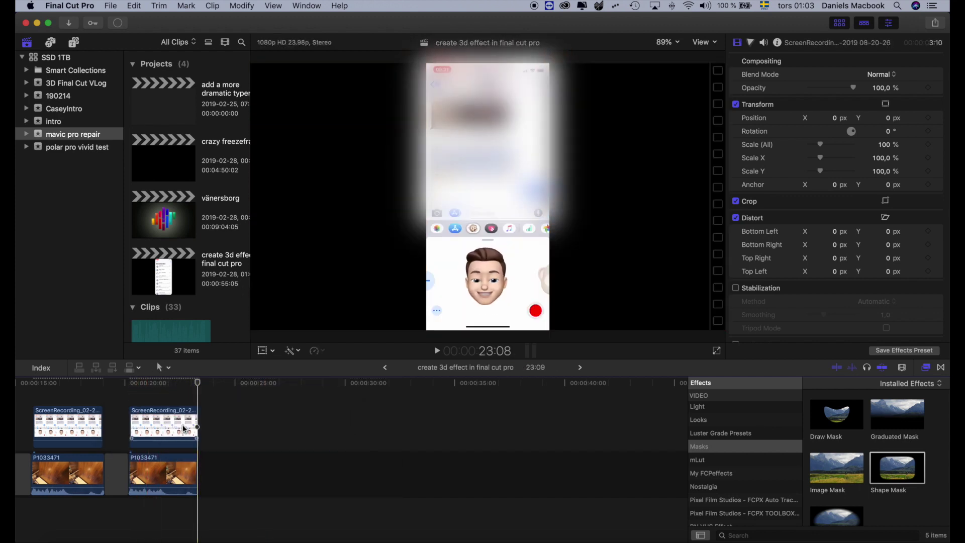
{"action": "scroll", "coordinate": [742, 426], "scroll_direction": "up", "scroll_amount": 3}
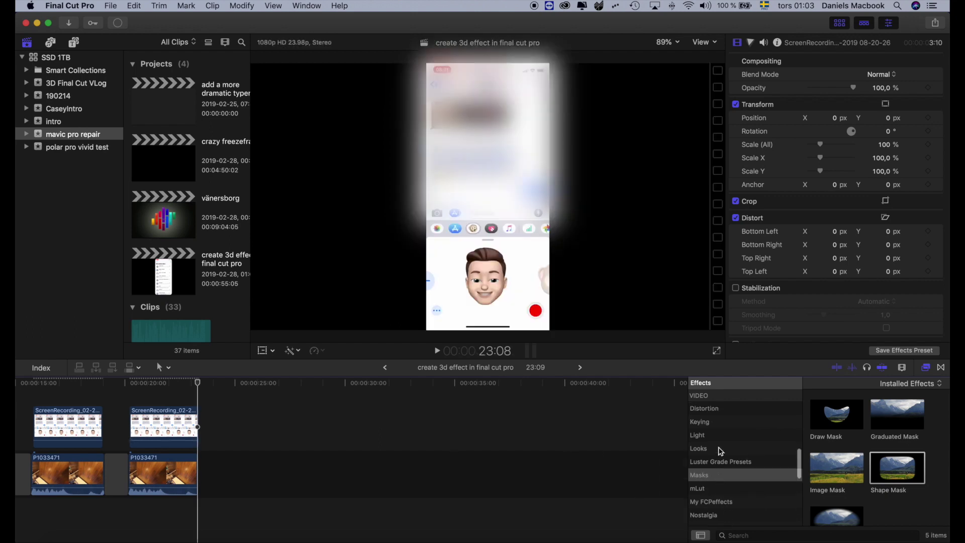
{"action": "scroll", "coordinate": [724, 414], "scroll_direction": "up", "scroll_amount": 4}
{"action": "scroll", "coordinate": [713, 403], "scroll_direction": "up", "scroll_amount": 2}
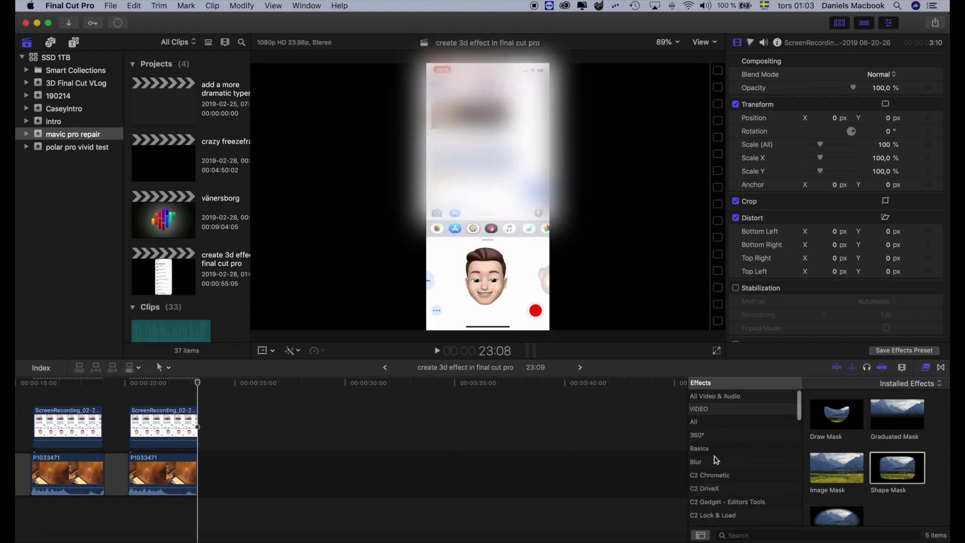
{"action": "scroll", "coordinate": [713, 427], "scroll_direction": "down", "scroll_amount": 3}
{"action": "scroll", "coordinate": [715, 431], "scroll_direction": "down", "scroll_amount": 3}
{"action": "scroll", "coordinate": [713, 437], "scroll_direction": "down", "scroll_amount": 2}
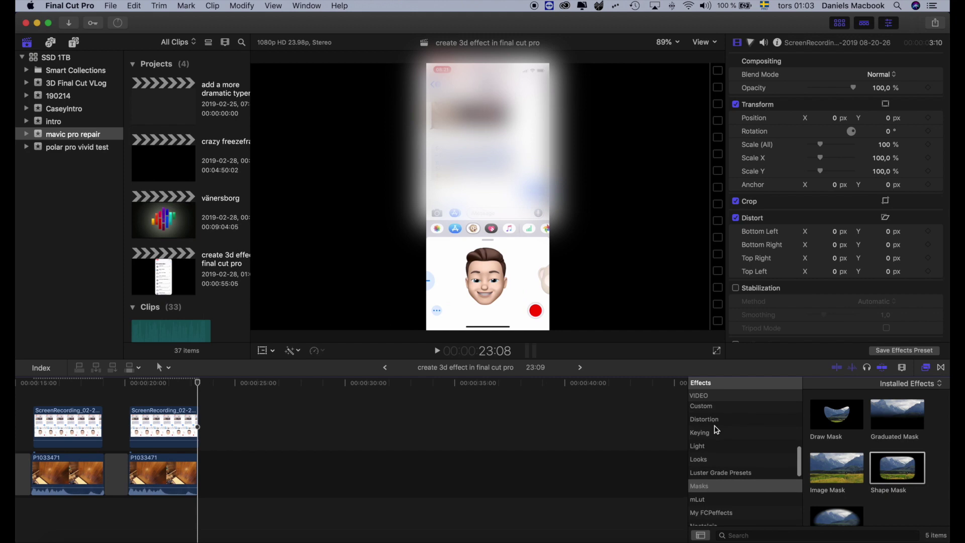
{"action": "scroll", "coordinate": [709, 473], "scroll_direction": "down", "scroll_amount": 2}
{"action": "left_click", "coordinate": [709, 471]}
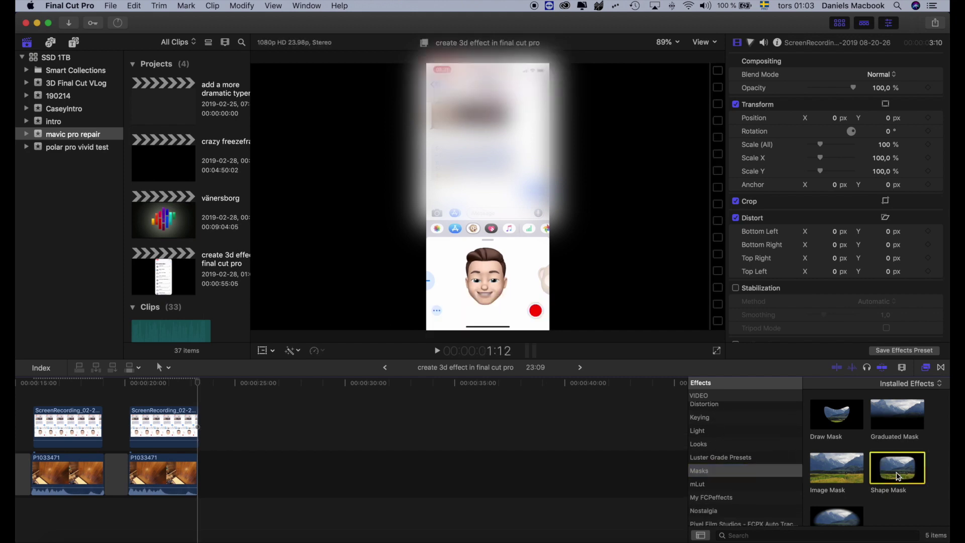
{"action": "left_click_drag", "start_coordinate": [897, 475], "coordinate": [173, 436]}
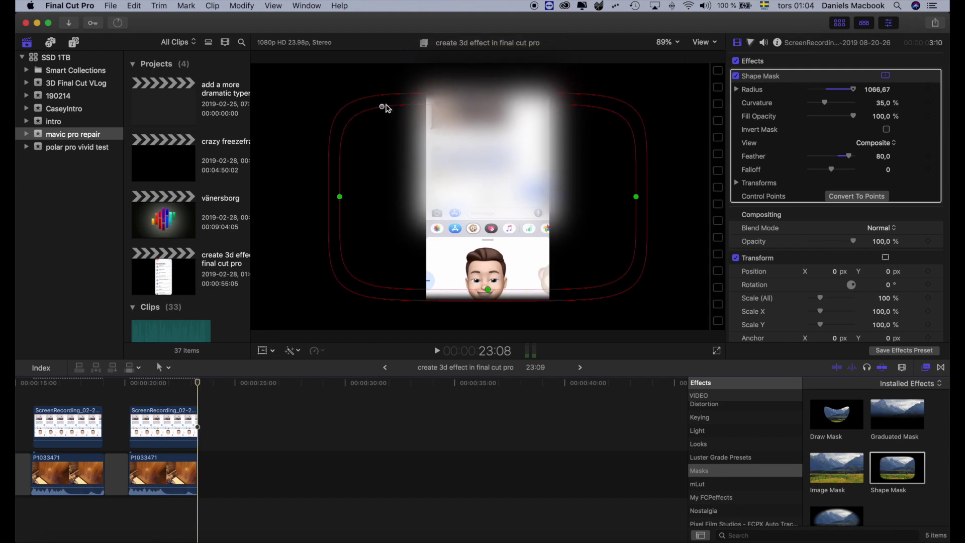
- Shape the mask into a rounded oval around the Animoji face with Feather 61 and Falloff 100
{"action": "left_click_drag", "start_coordinate": [383, 108], "coordinate": [409, 109]}
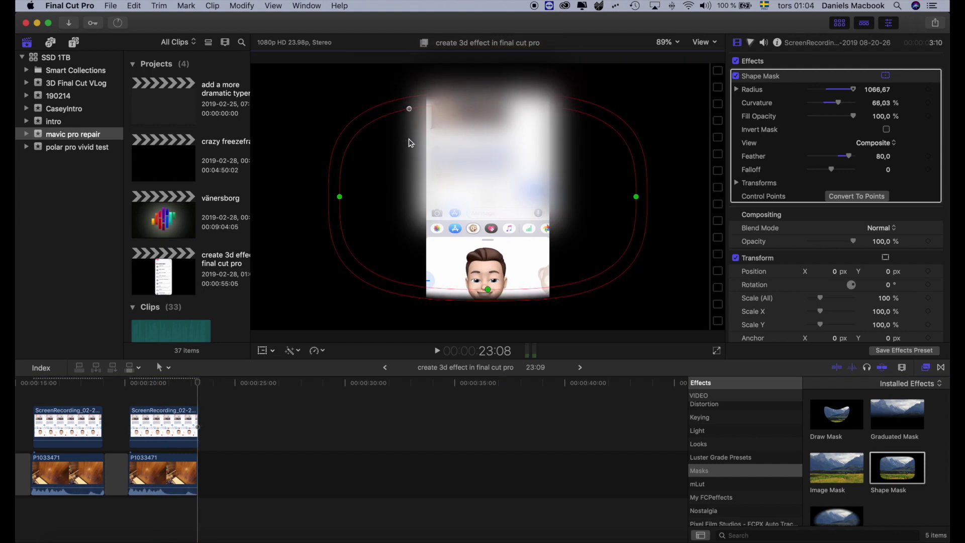
{"action": "left_click_drag", "start_coordinate": [339, 196], "coordinate": [377, 197]}
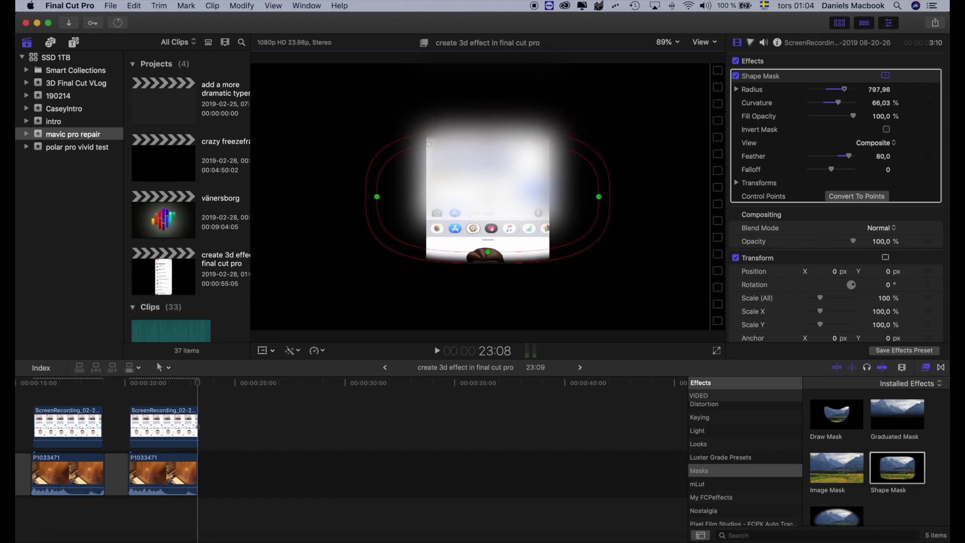
{"action": "left_click_drag", "start_coordinate": [490, 163], "coordinate": [498, 227]}
{"action": "mouse_move", "coordinate": [402, 223]}
{"action": "left_mouse_down"}
{"action": "mouse_move", "coordinate": [435, 236]}
{"action": "mouse_move", "coordinate": [486, 286]}
{"action": "left_mouse_up"}
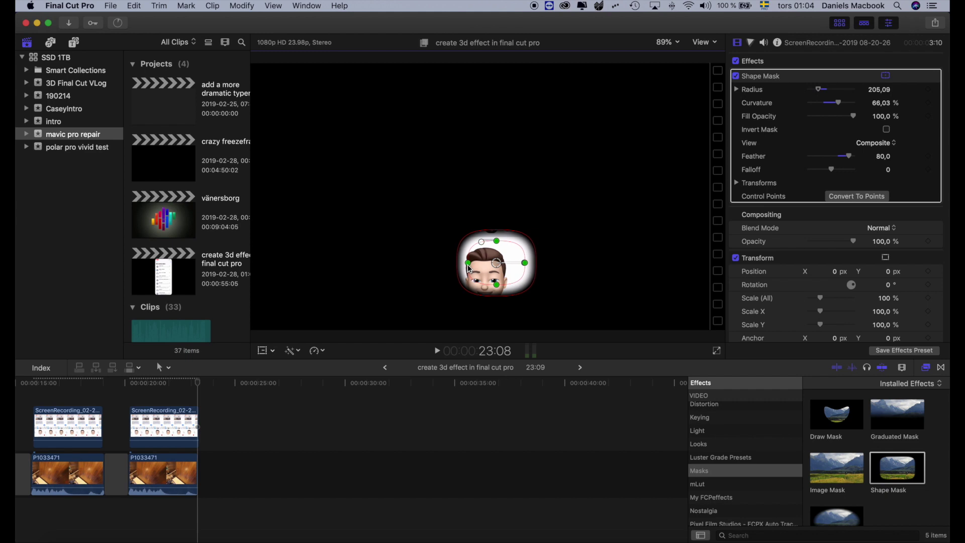
{"action": "left_click_drag", "start_coordinate": [518, 270], "coordinate": [520, 258]}
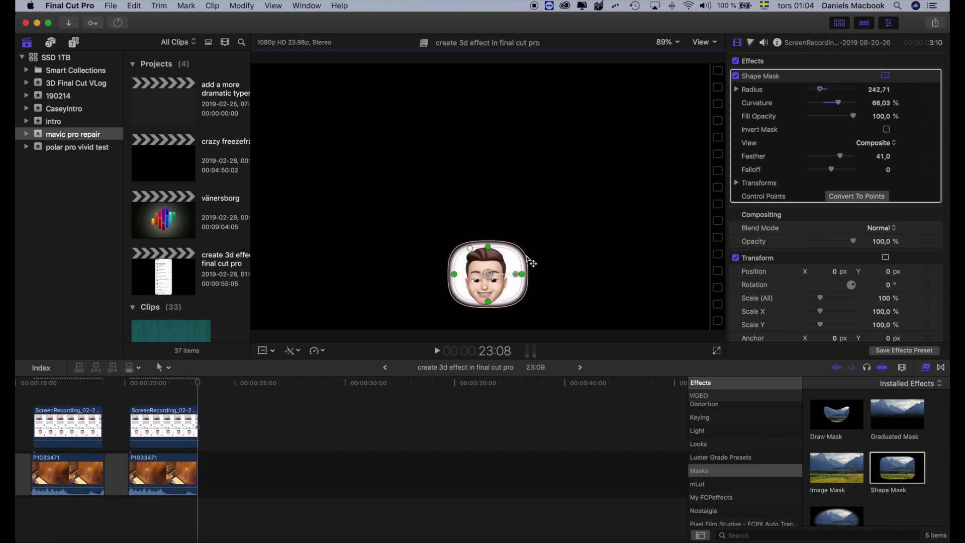
{"action": "mouse_move", "coordinate": [518, 260]}
{"action": "left_mouse_down"}
{"action": "mouse_move", "coordinate": [489, 310]}
{"action": "mouse_move", "coordinate": [497, 284]}
{"action": "left_mouse_up"}
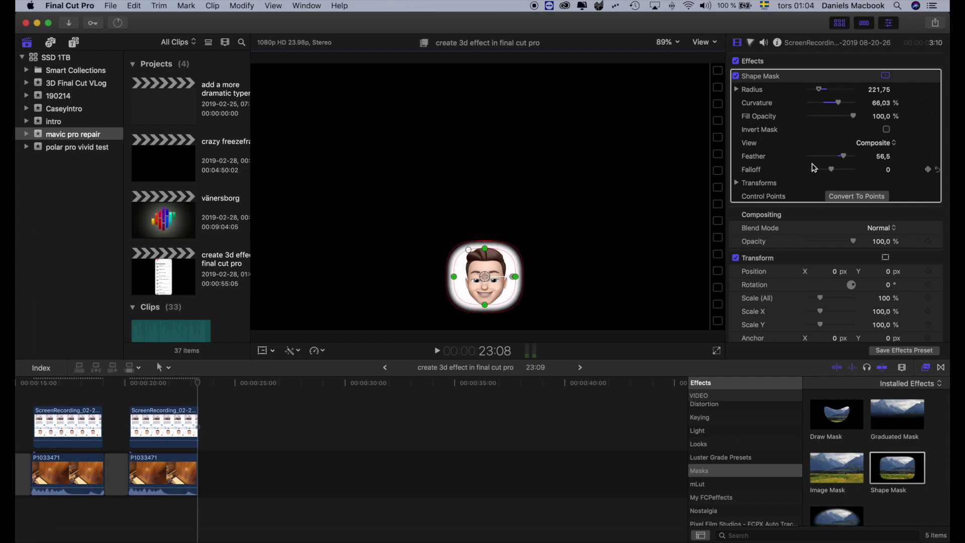
{"action": "left_click_drag", "start_coordinate": [845, 157], "coordinate": [856, 175]}
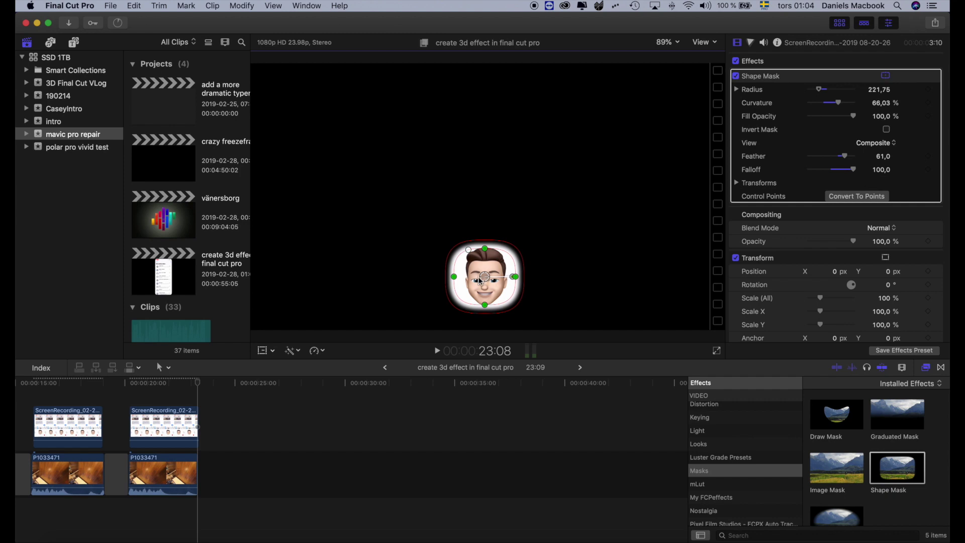
{"action": "mouse_move", "coordinate": [459, 282]}
{"action": "left_mouse_down"}
{"action": "mouse_move", "coordinate": [483, 305]}
{"action": "mouse_move", "coordinate": [475, 272]}
{"action": "left_mouse_up"}
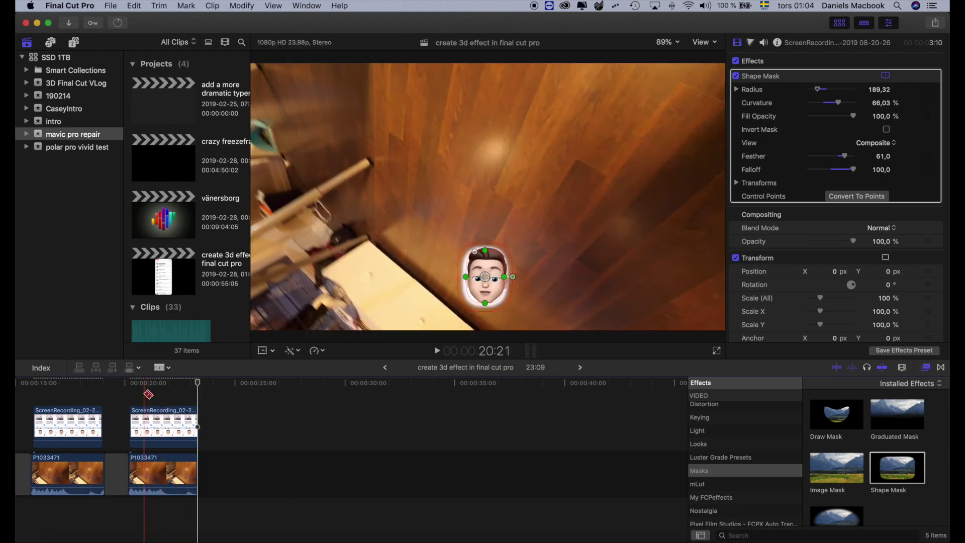
{"action": "key", "text": "space"}
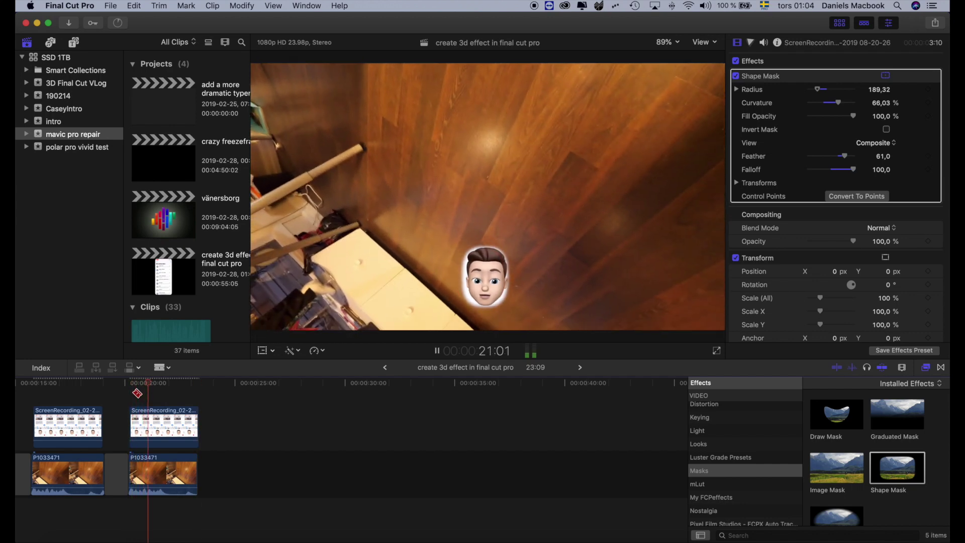
{"action": "key", "text": "space"}
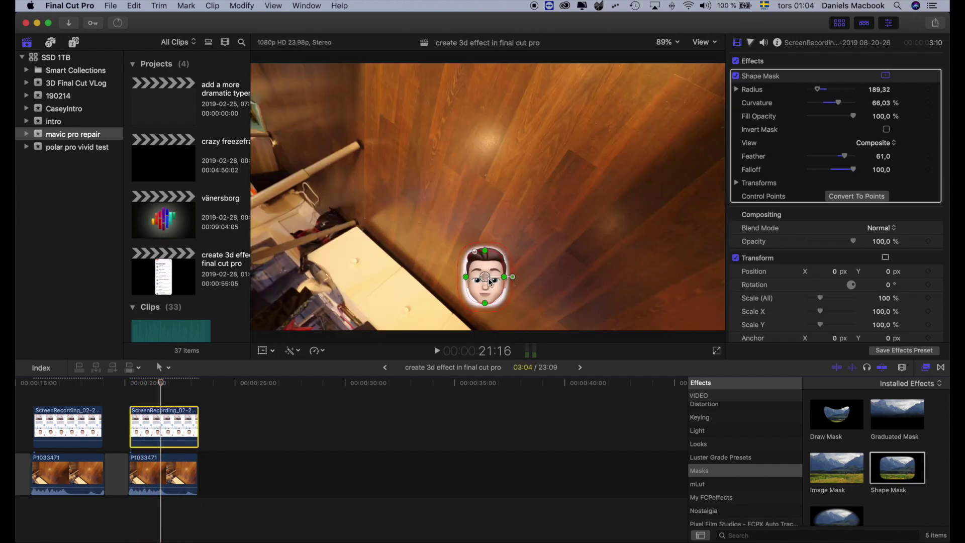
{"action": "left_click", "coordinate": [492, 264]}
{"action": "left_click", "coordinate": [135, 422]}
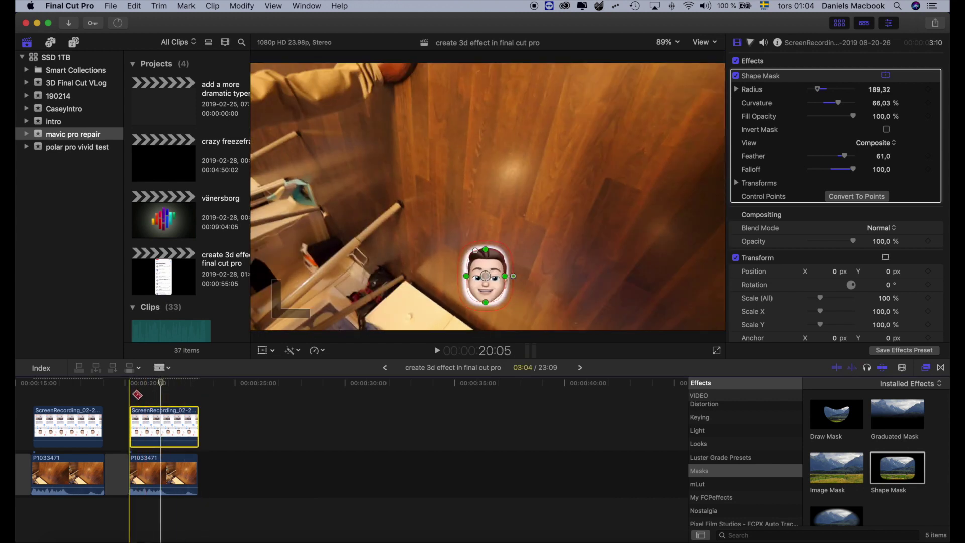
{"action": "key", "text": "space"}
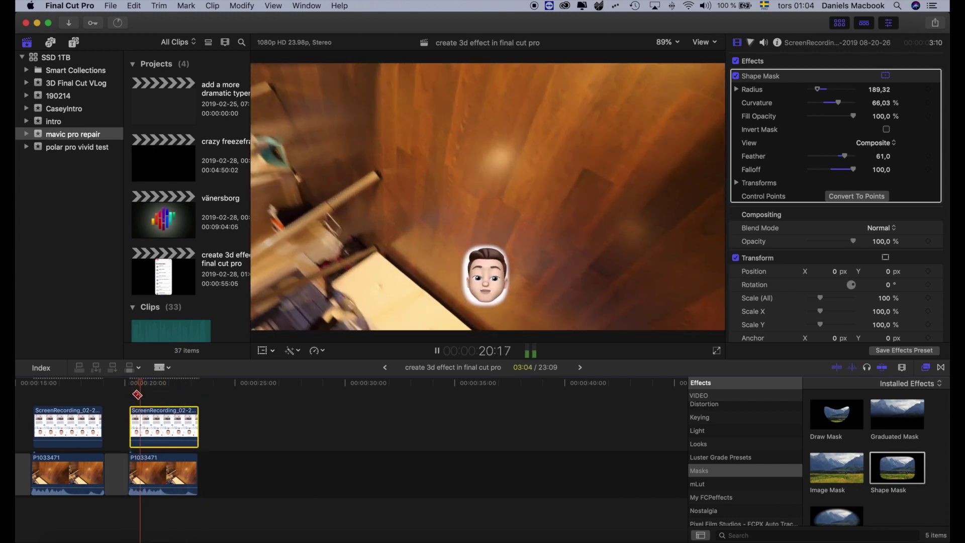
{"action": "key", "text": "space"}
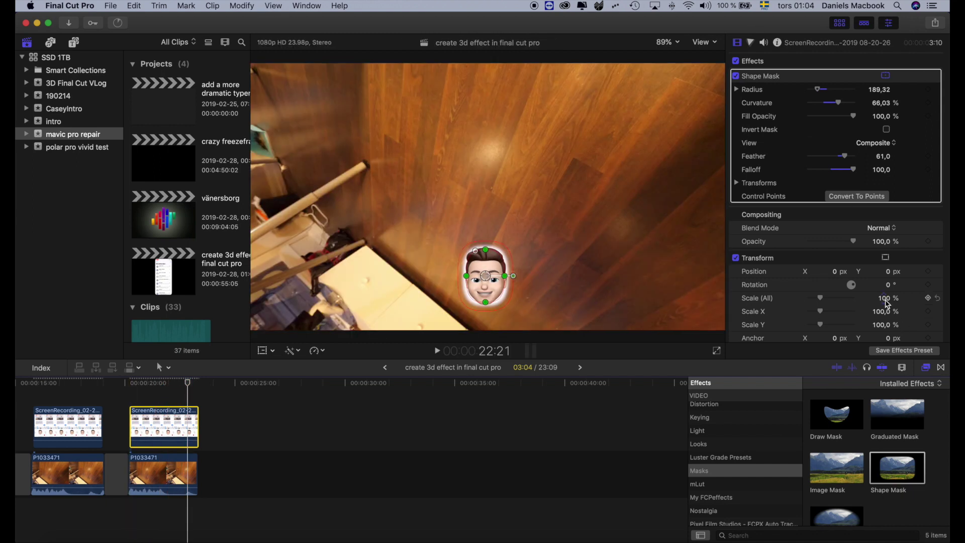
- Scale the emoji overlay to 155%, try raising it, and undo the move
{"action": "left_click_drag", "start_coordinate": [886, 302], "coordinate": [834, 303]}
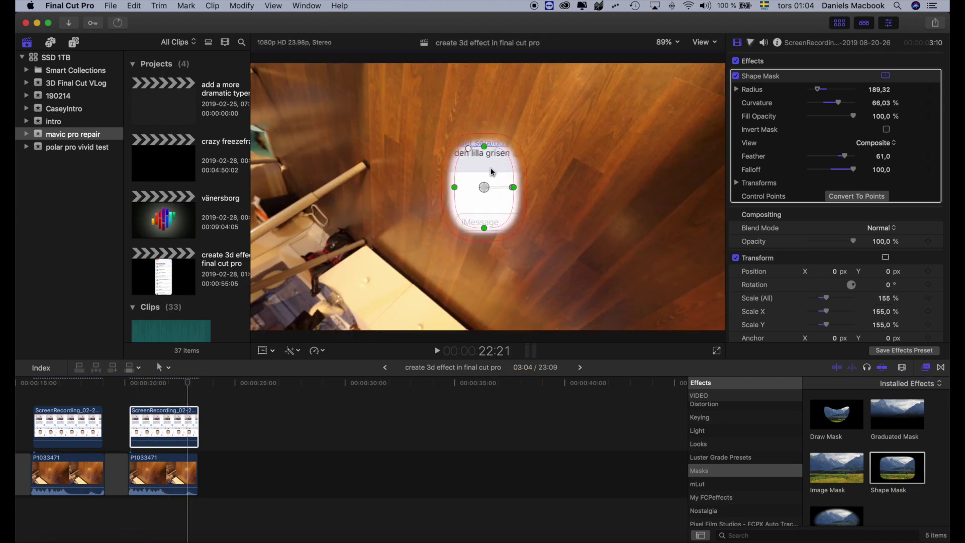
{"action": "left_click_drag", "start_coordinate": [491, 303], "coordinate": [489, 184]}
{"action": "key", "text": "super+z"}
- At 21:00, use on-screen Transform controls to raise the emoji and scale it to 175%
{"action": "left_click", "coordinate": [149, 393]}
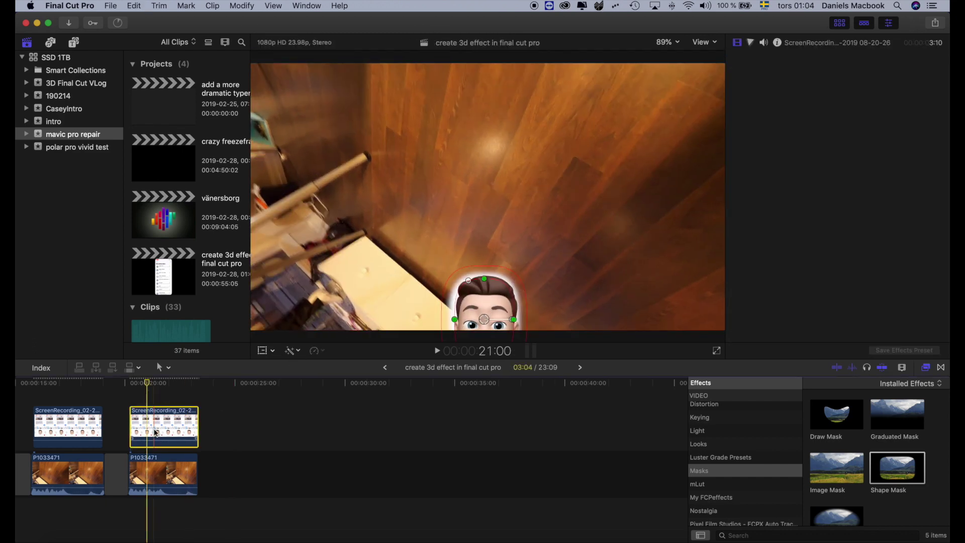
{"action": "left_click", "coordinate": [266, 351]}
{"action": "left_click_drag", "start_coordinate": [476, 300], "coordinate": [477, 216]}
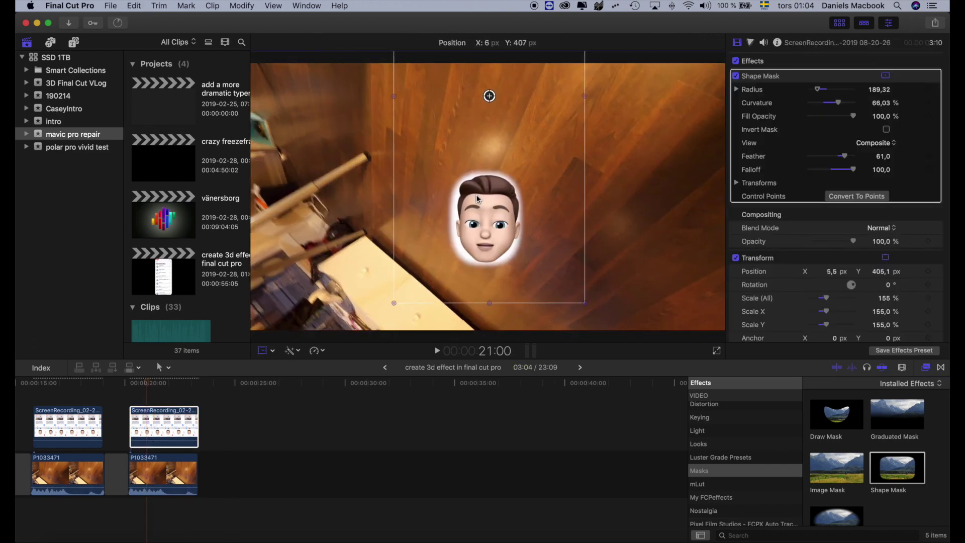
{"action": "left_click_drag", "start_coordinate": [887, 300], "coordinate": [901, 302]}
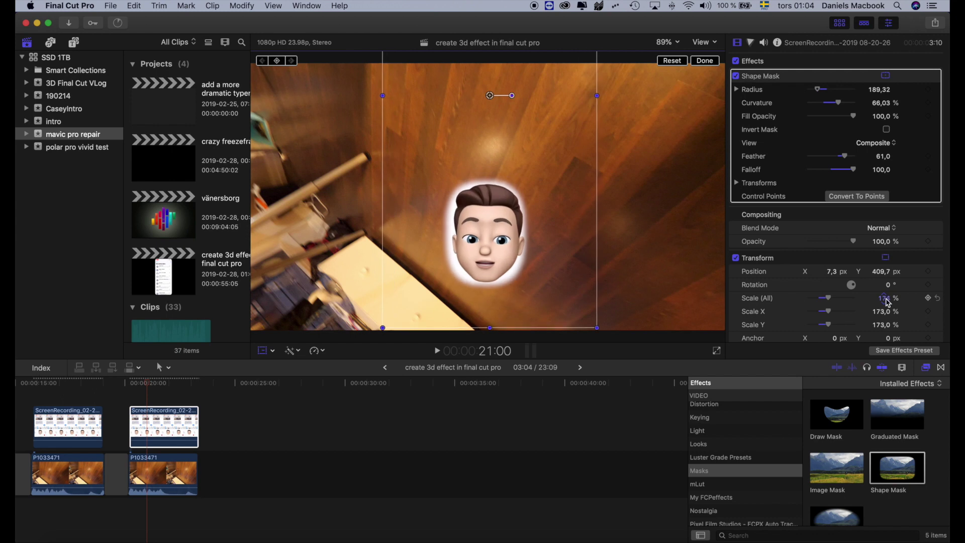
{"action": "left_click_drag", "start_coordinate": [541, 212], "coordinate": [539, 187]}
{"action": "left_click", "coordinate": [137, 426]}
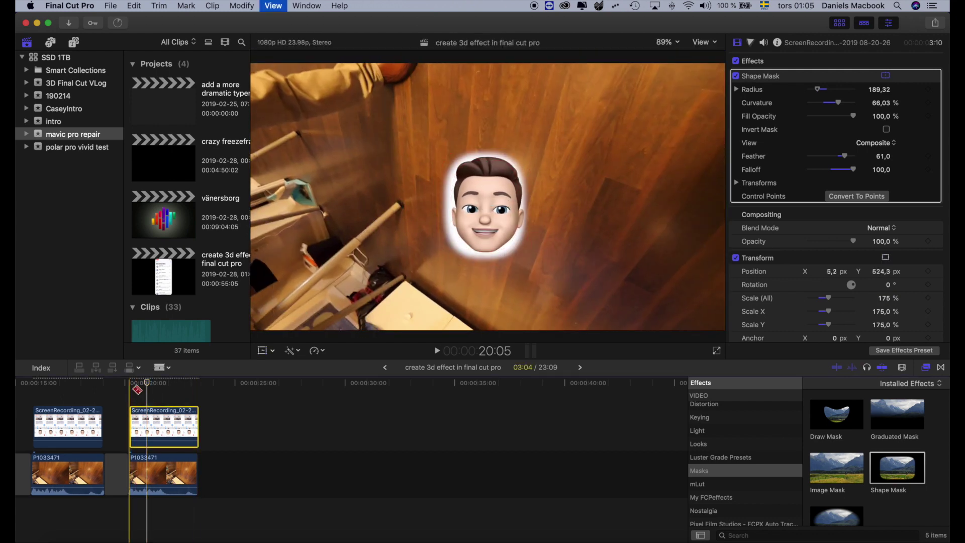
- Play and stop the timeline twice to preview the enlarged overlay
{"action": "key", "text": "space"}
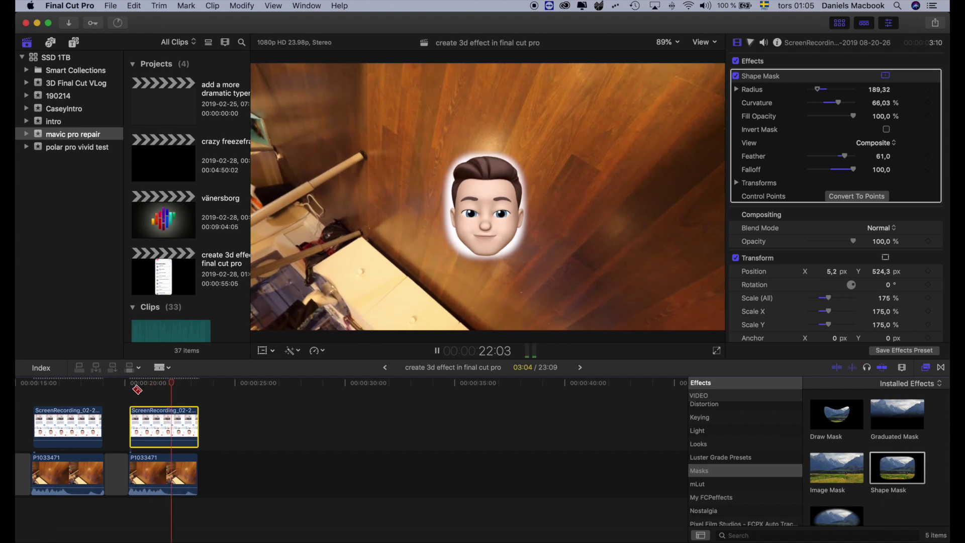
{"action": "key", "text": "space"}
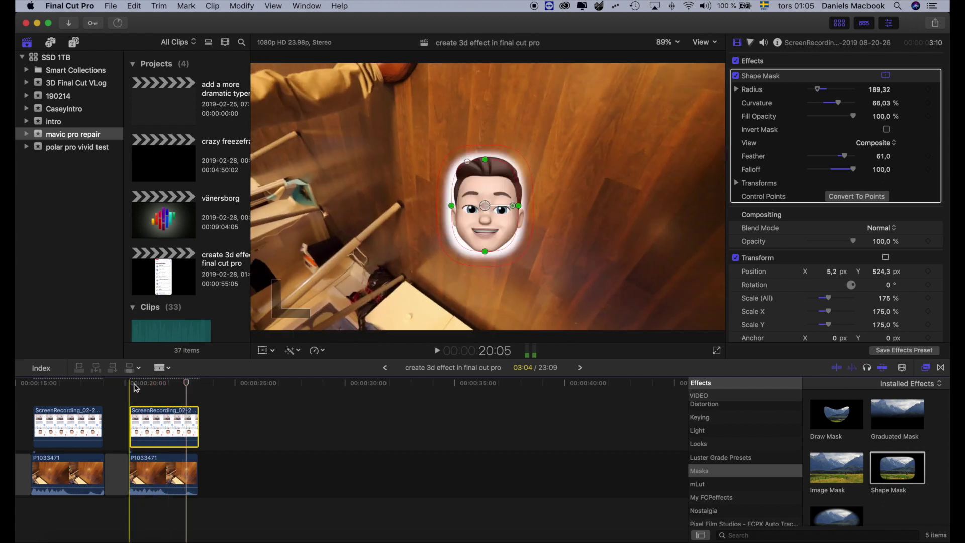
{"action": "key", "text": "space"}
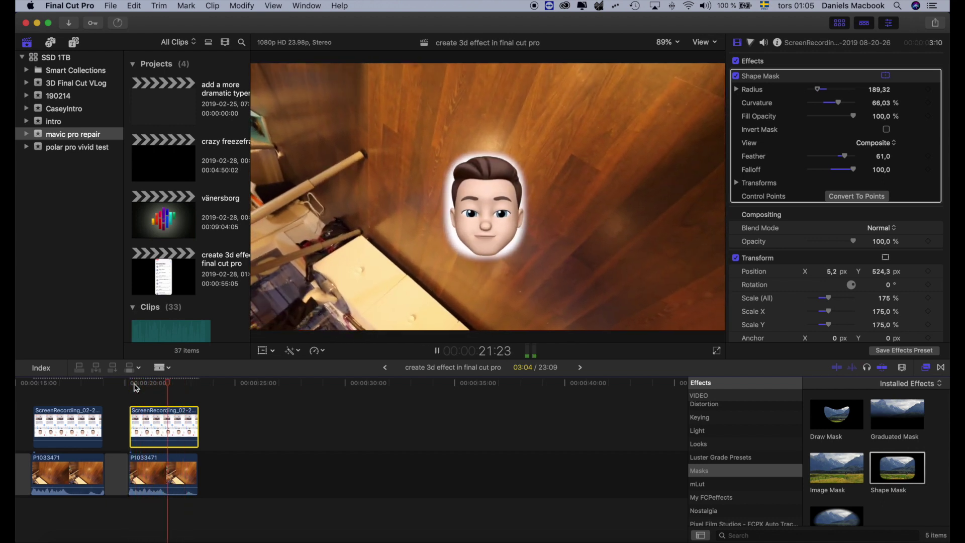
{"action": "key", "text": "space"}
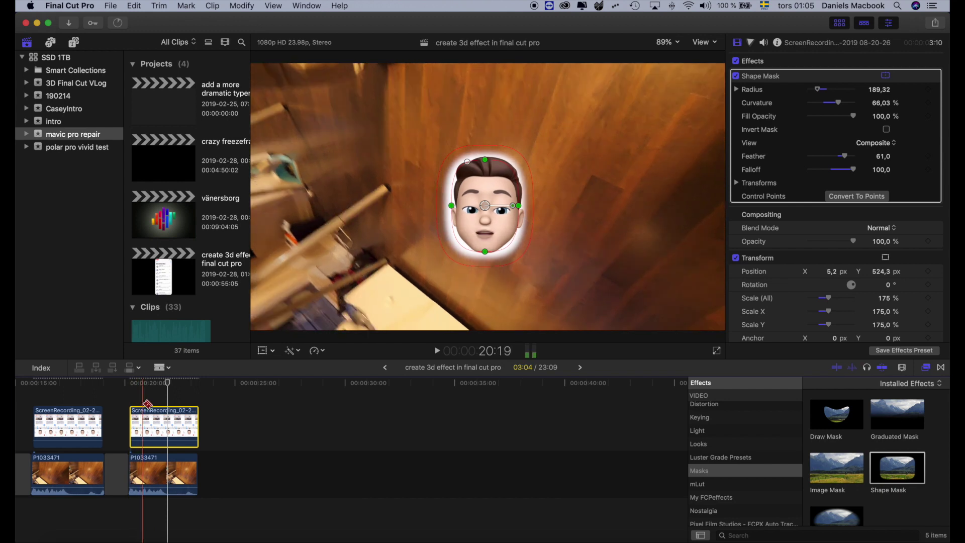
- At 21:11, nudge the shape mask slightly right and reselect the emoji clip
{"action": "left_click", "coordinate": [156, 409]}
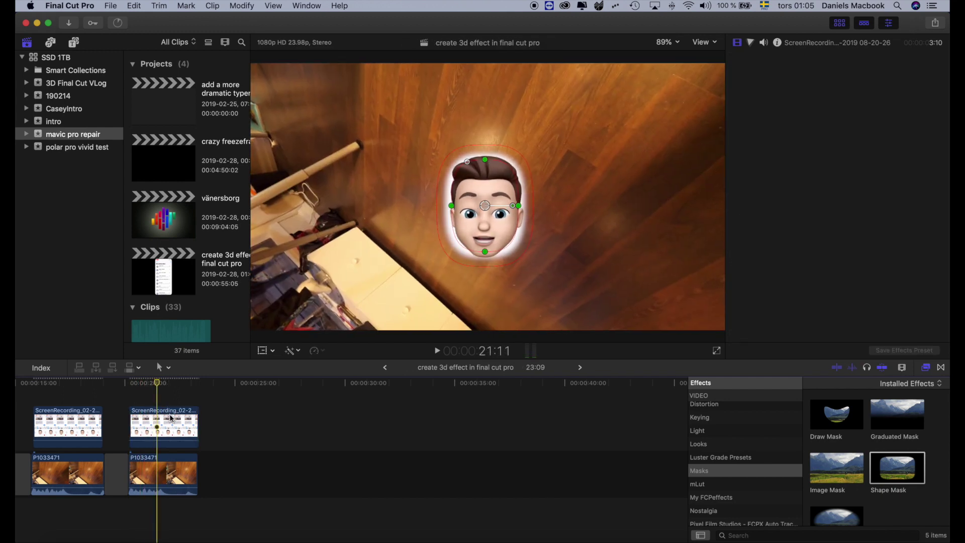
{"action": "left_click_drag", "start_coordinate": [480, 213], "coordinate": [488, 219]}
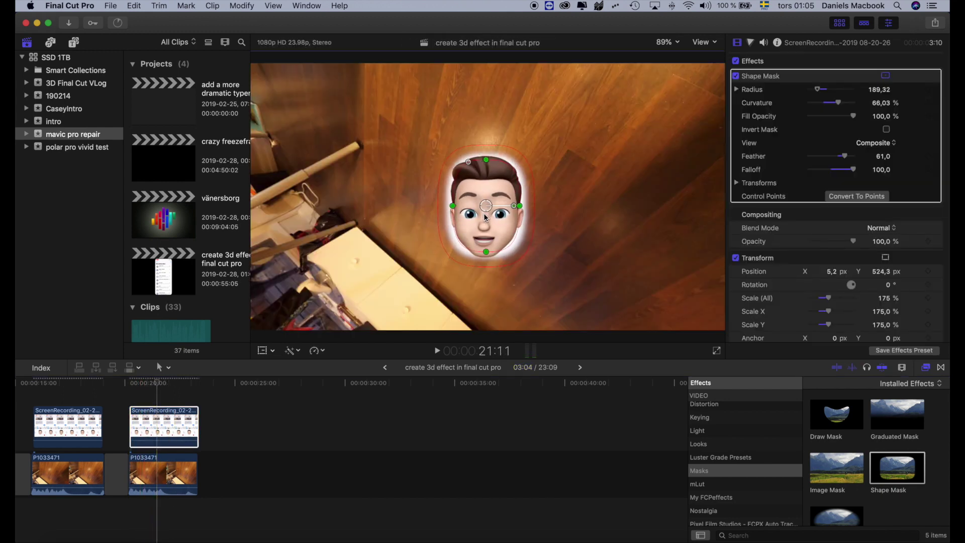
{"action": "left_click", "coordinate": [156, 407]}
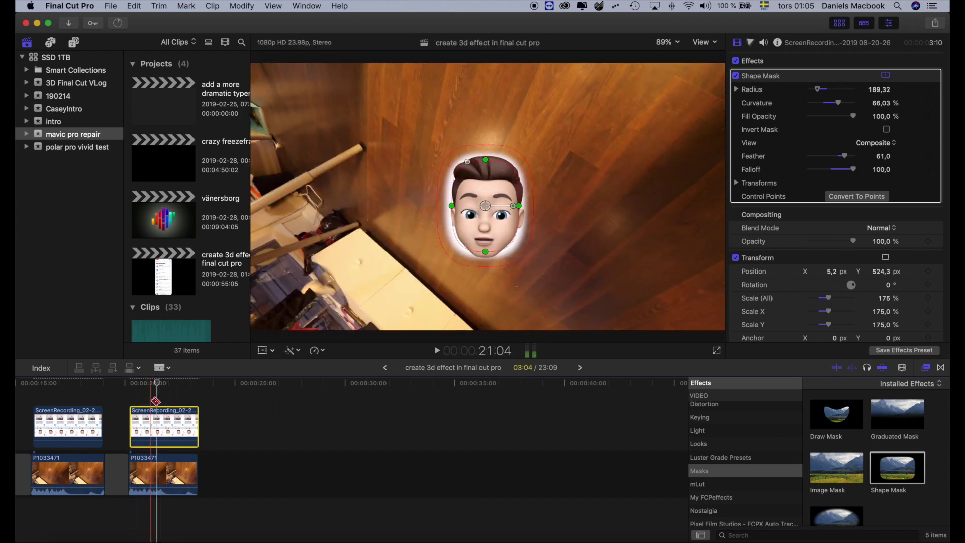